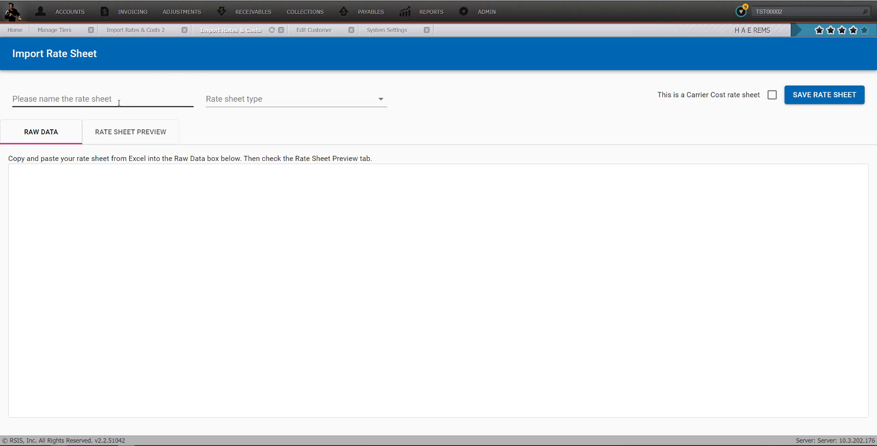
View the list rate options for DHL International Document US Territories under Manage Tiers, and return to the rate sheet import.
left_click(72, 100)
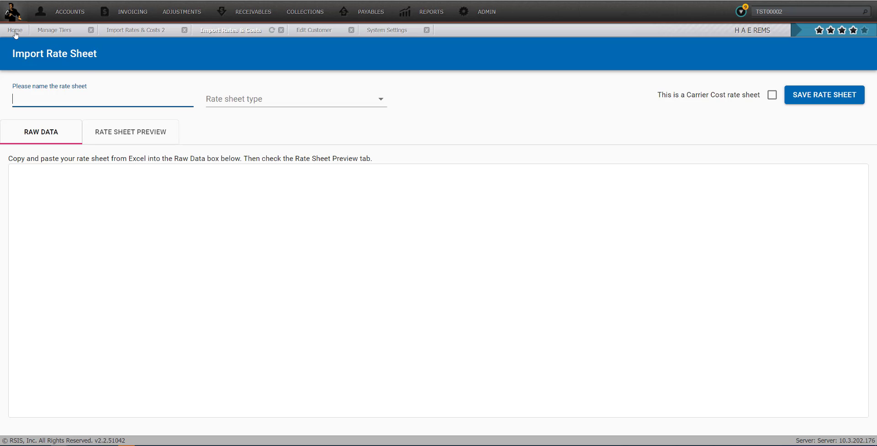
left_click(55, 30)
left_click(517, 298)
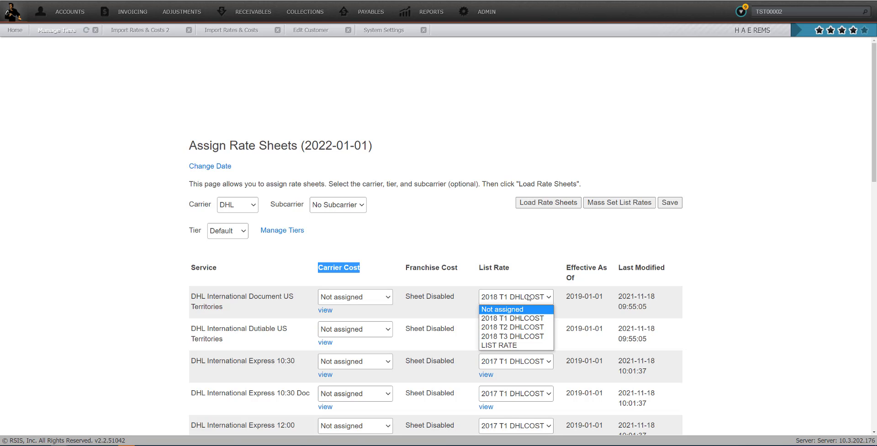
left_click(415, 68)
left_click(229, 30)
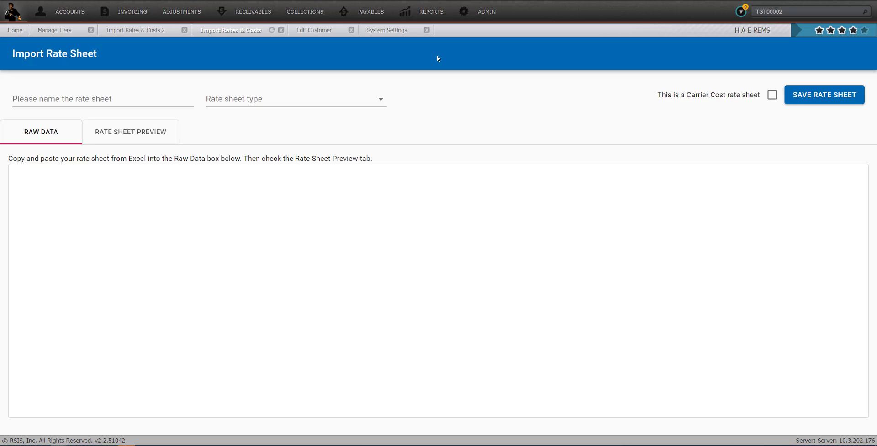
Name the rate sheet "2022 List" and set its type to International Dutiable.
left_click(50, 103)
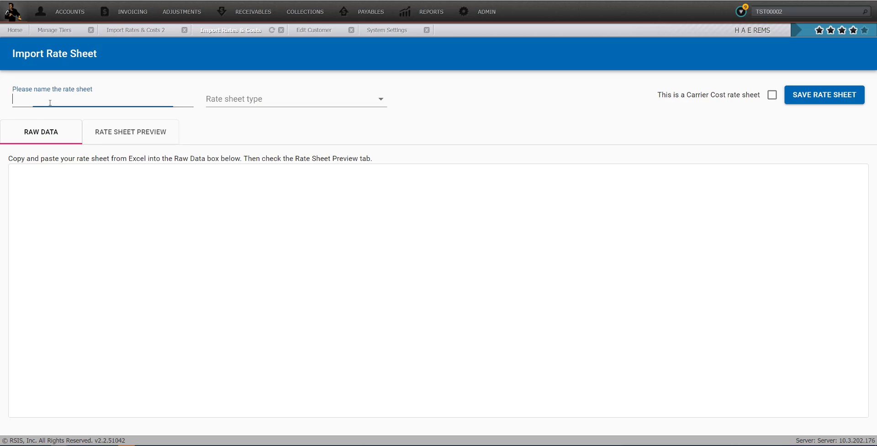
type("2022 List")
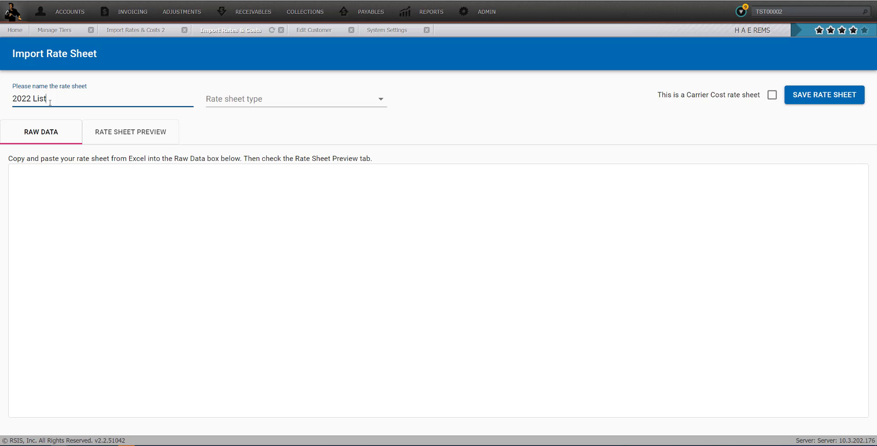
left_click(254, 101)
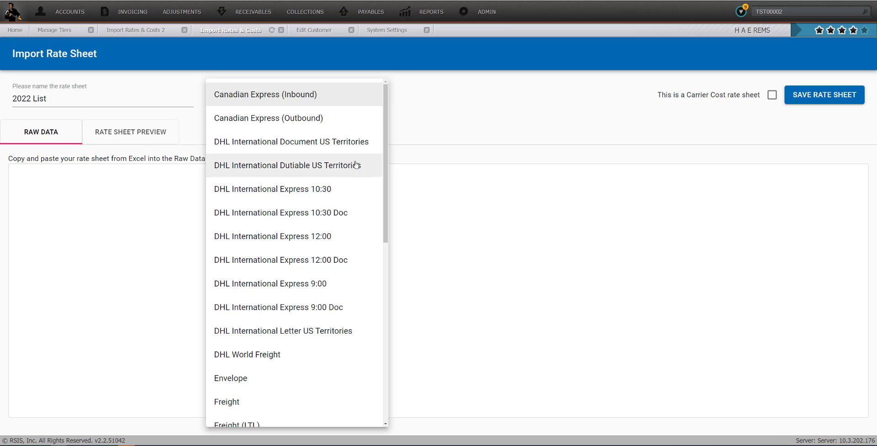
scroll(298, 333, "down", 5)
scroll(303, 312, "down", 3)
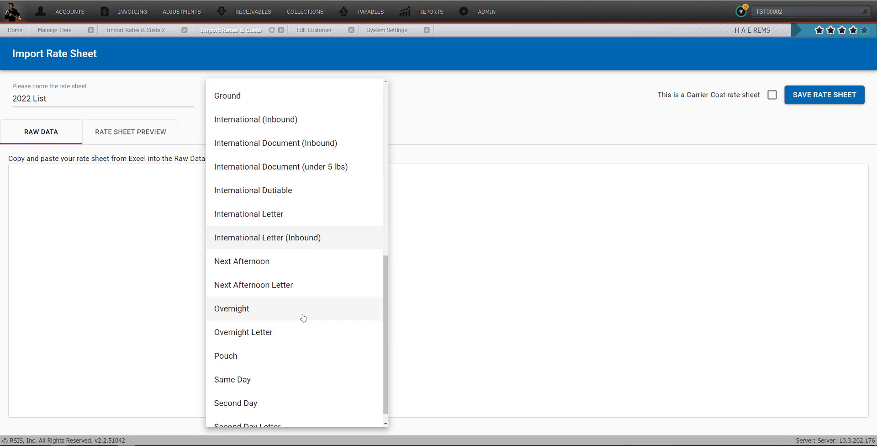
left_click(286, 191)
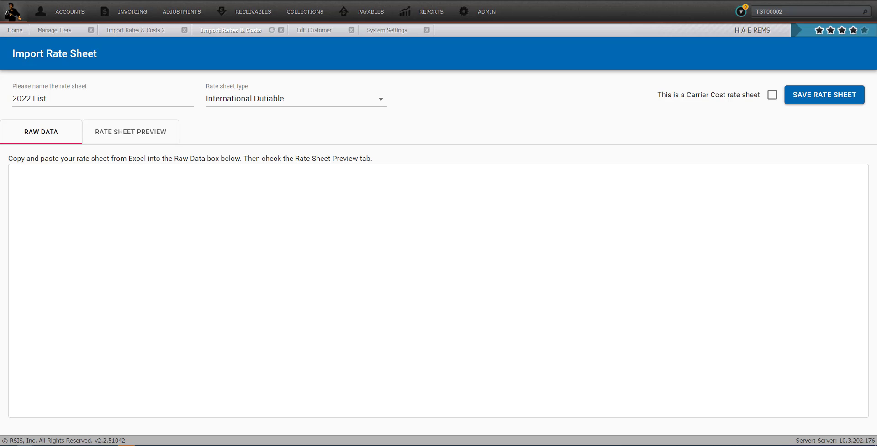
Switch to 2022 DHL List Rates.csv in Excel and locate the International Dutiable rate table.
key("alt+Tab")
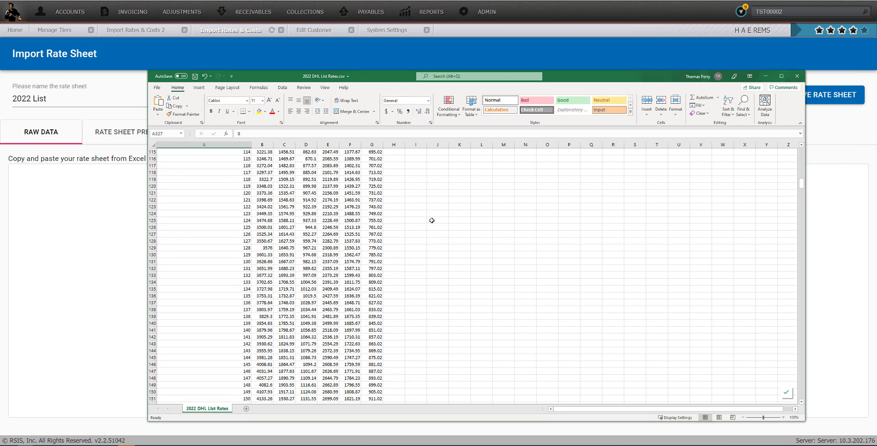
scroll(431, 220, "down", 1)
scroll(357, 253, "down", 2)
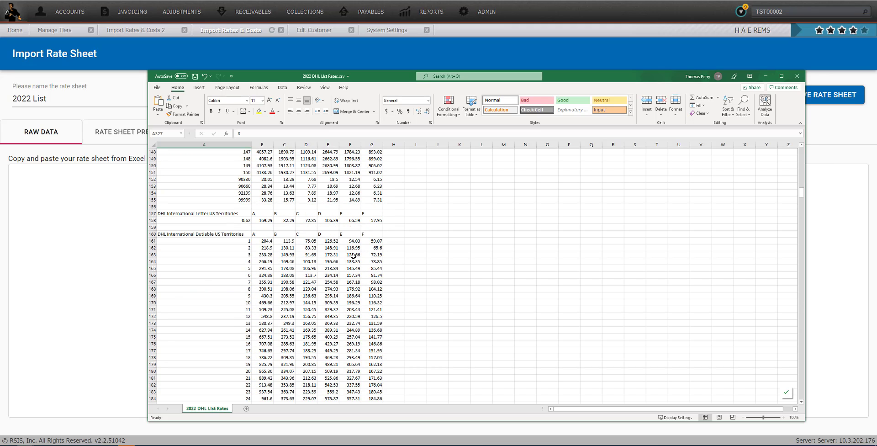
left_click(176, 235)
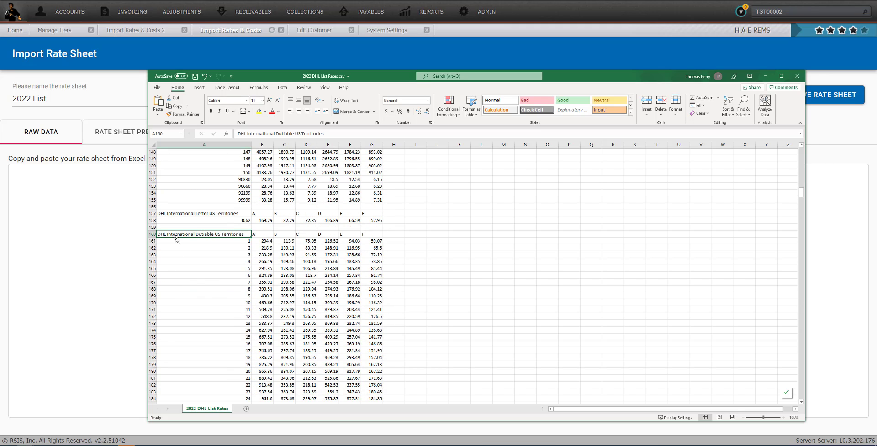
scroll(263, 281, "down", 20)
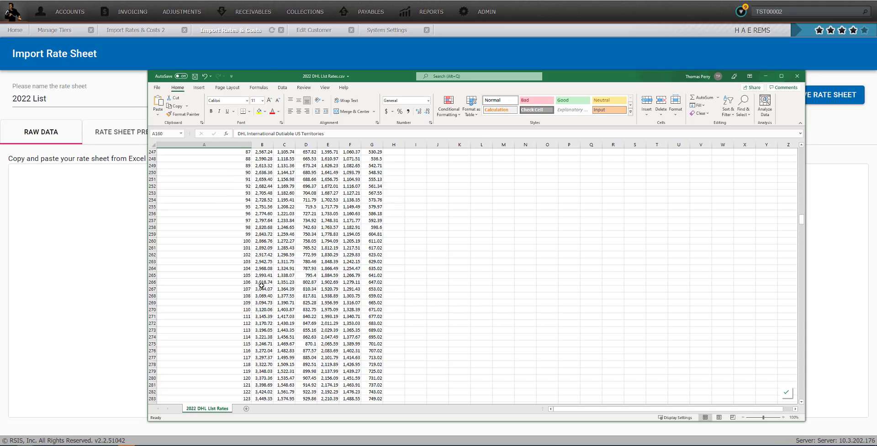
scroll(265, 285, "down", 20)
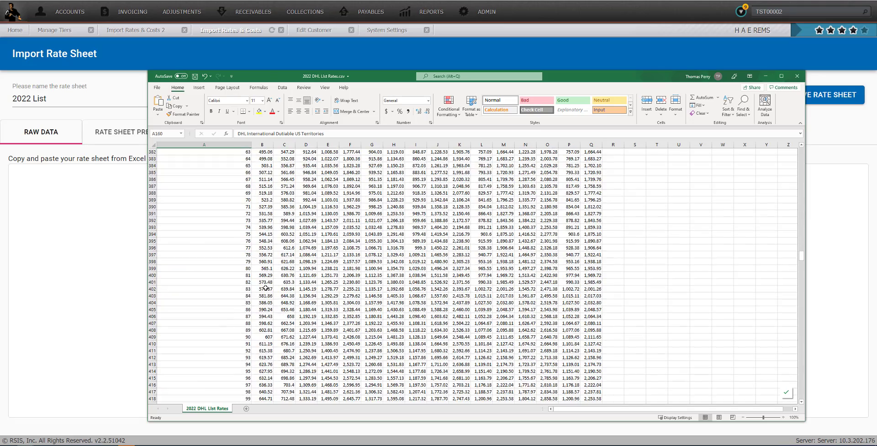
scroll(264, 286, "down", 17)
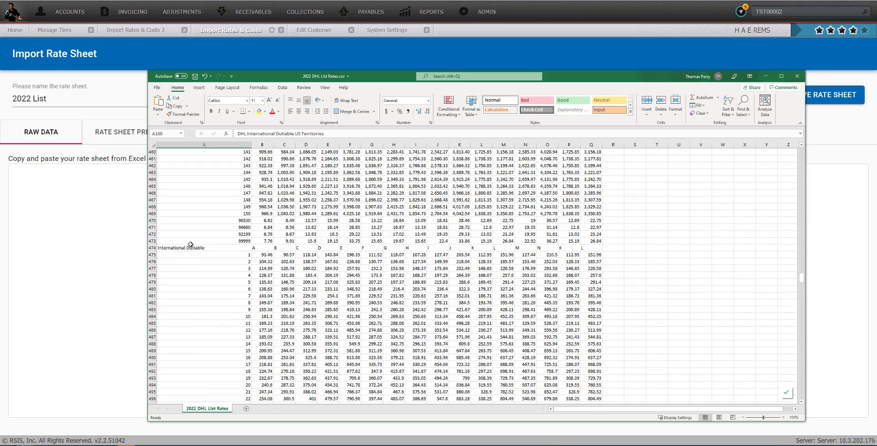
left_click(210, 248)
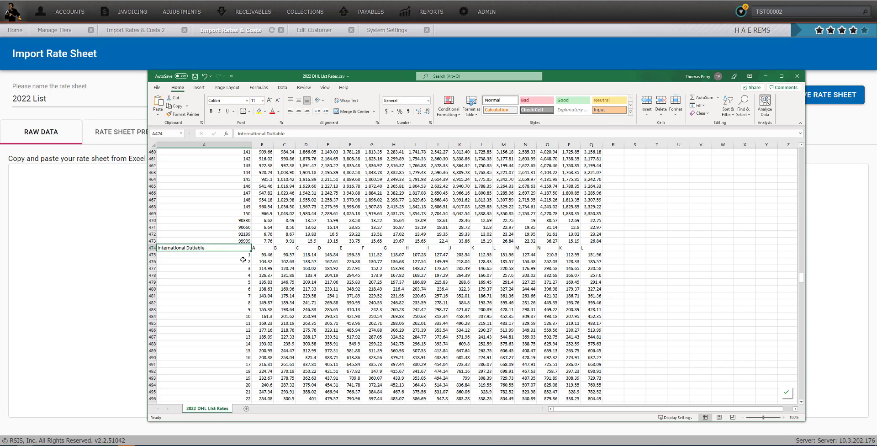
Examine the International Dutiable table's weight column and zone headers, comparing them with the International Document (under 5 lbs) table above.
left_click(241, 254)
left_click_drag(241, 254, 241, 379)
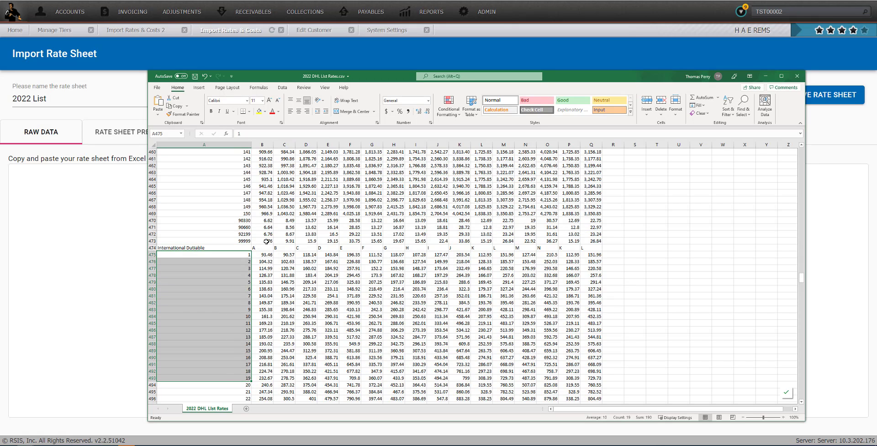
left_click_drag(262, 248, 590, 250)
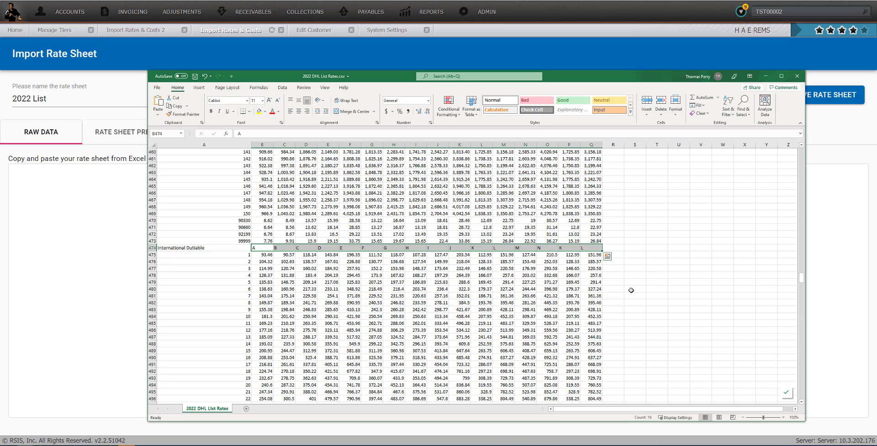
scroll(631, 290, "up", 16)
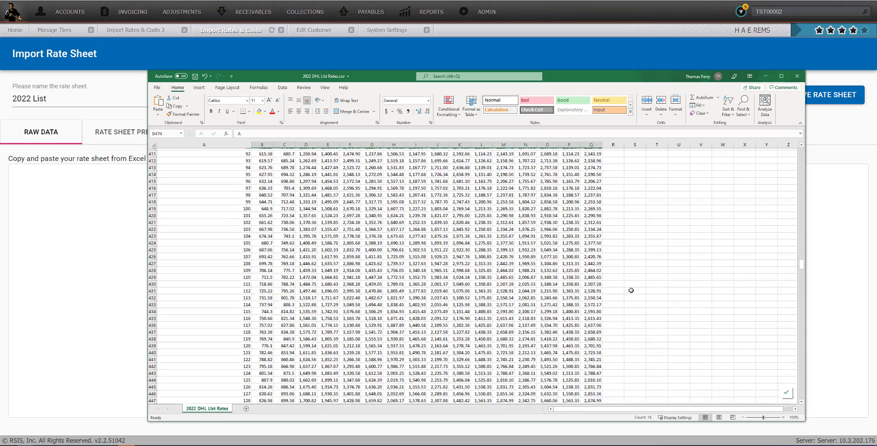
scroll(631, 290, "up", 20)
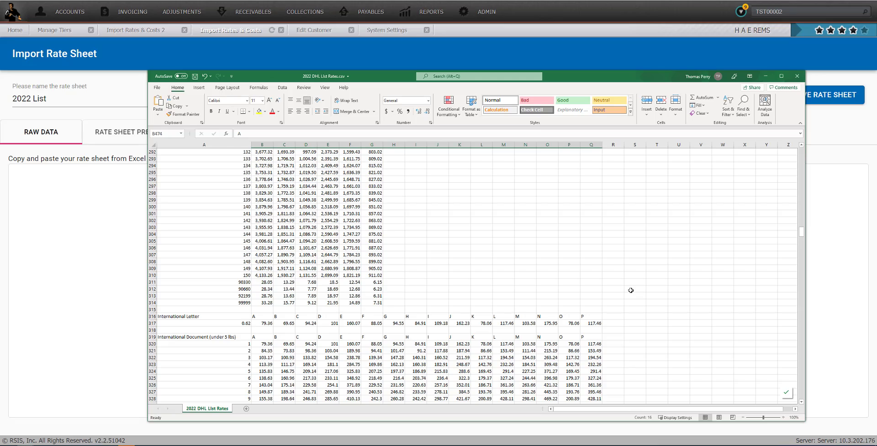
scroll(632, 291, "down", 20)
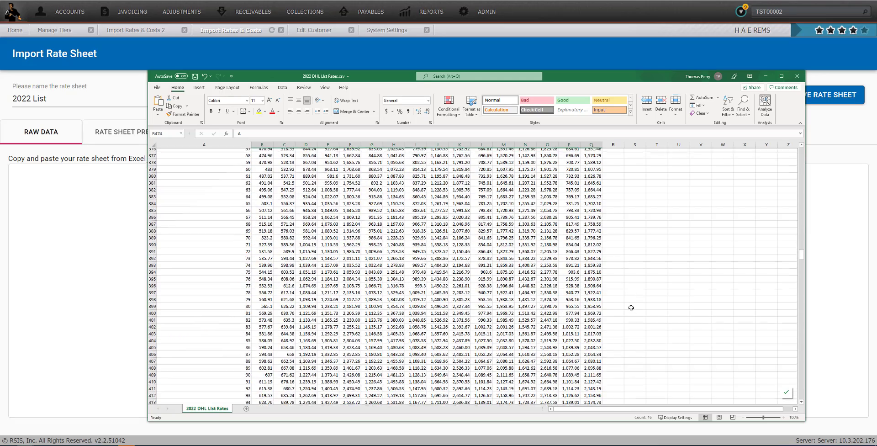
scroll(633, 310, "down", 18)
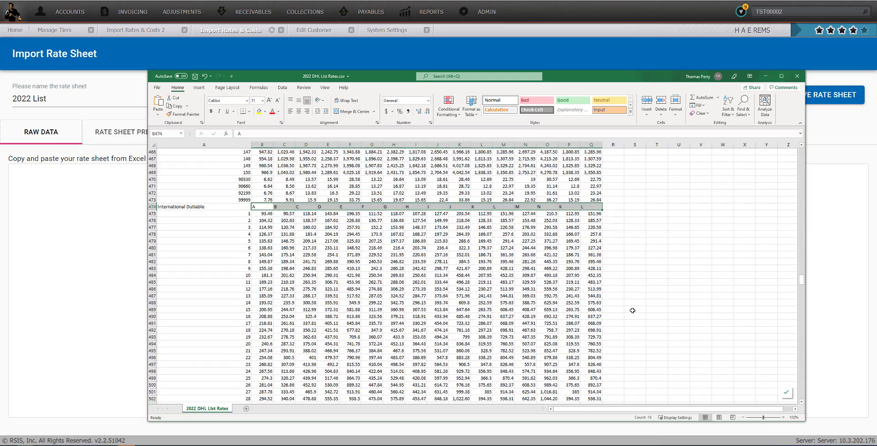
Correct the last two zone headers of the International Dutiable table to O and P in cells P474 and Q474.
left_click(651, 247)
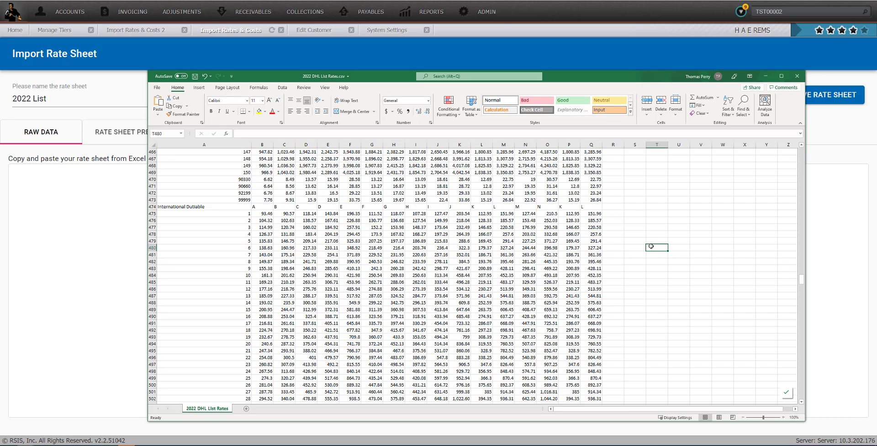
left_click(569, 207)
type("O")
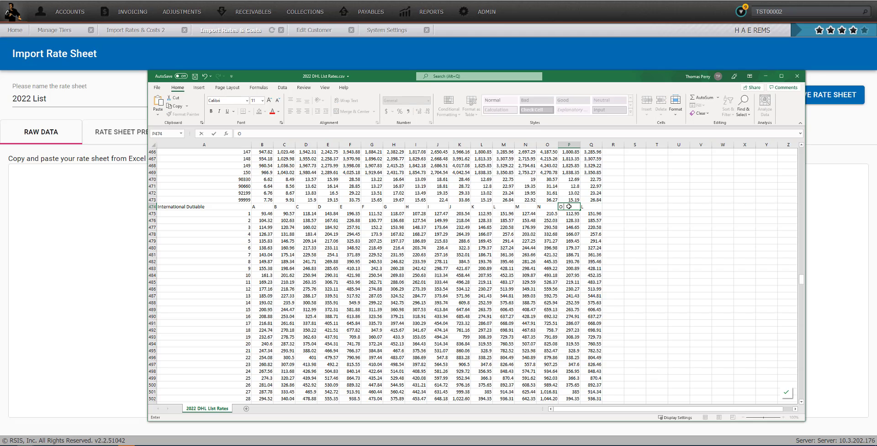
key("Tab")
type("P")
key("Return")
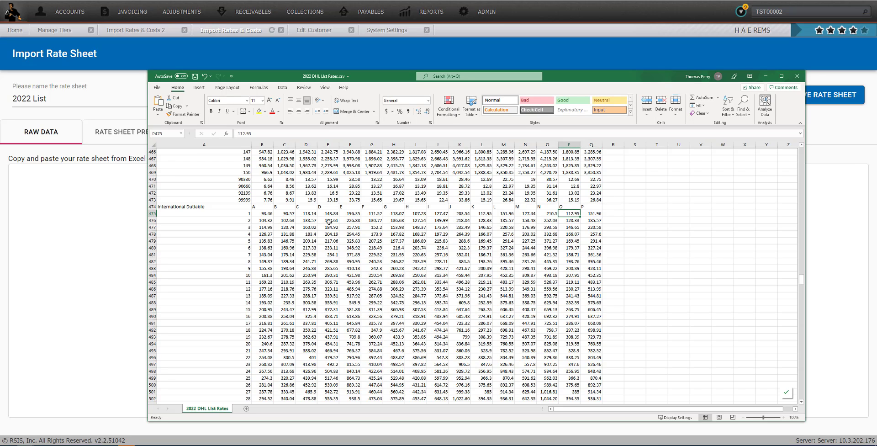
Insert a blank row above the International Dutiable header row and save the CSV file.
left_click(152, 206)
right_click(153, 206)
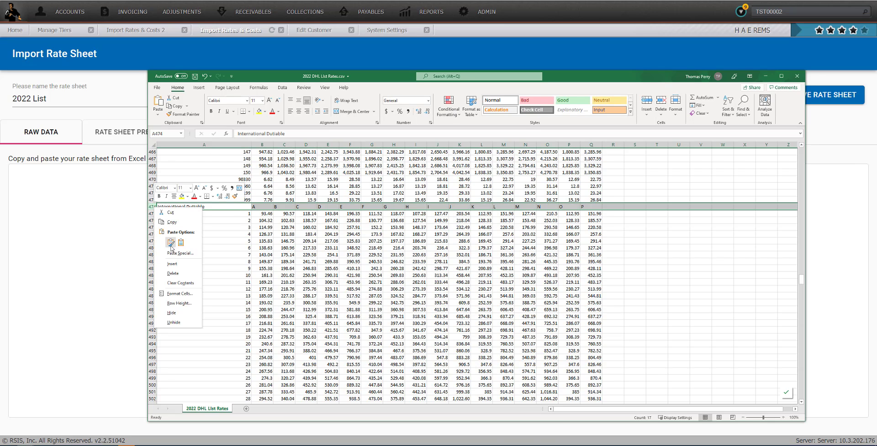
left_click(176, 268)
left_click(321, 256)
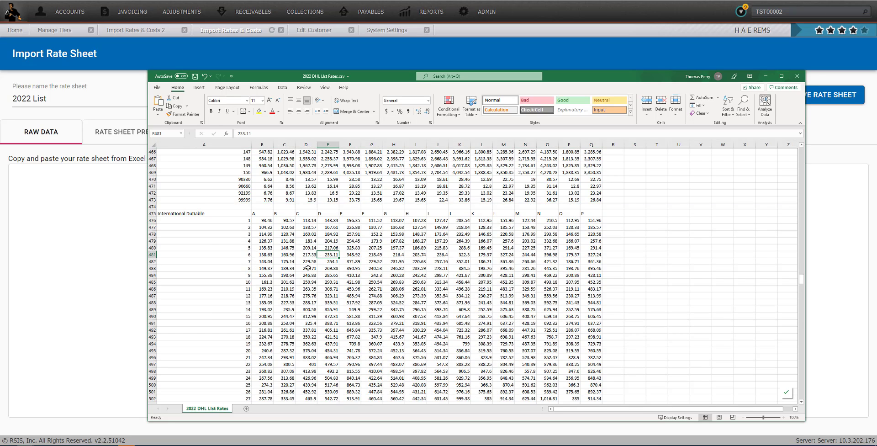
left_click(195, 76)
Review the International Dutiable table from its header to its end, examining the 90330, 90660, 92199 and 99999 rows and their zone rates.
left_click_drag(190, 214, 590, 229)
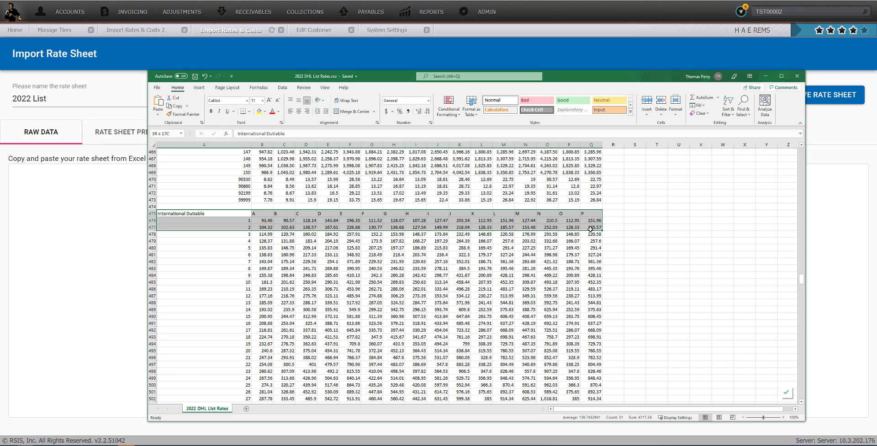
scroll(307, 247, "down", 20)
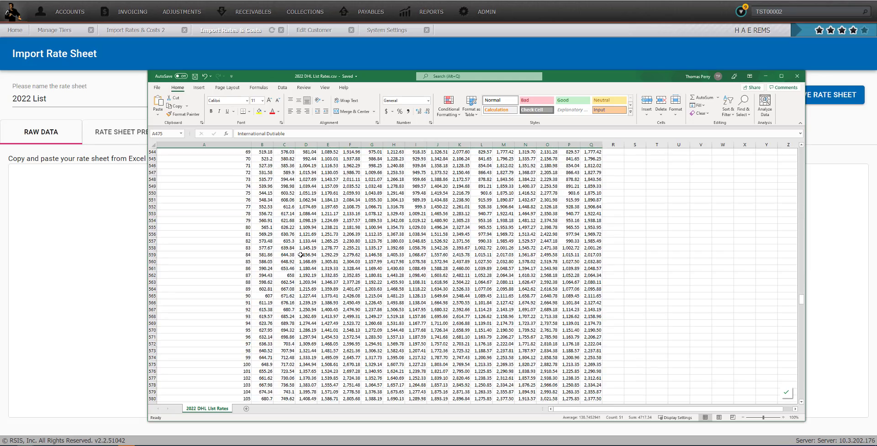
scroll(301, 255, "down", 9)
scroll(300, 254, "up", 5)
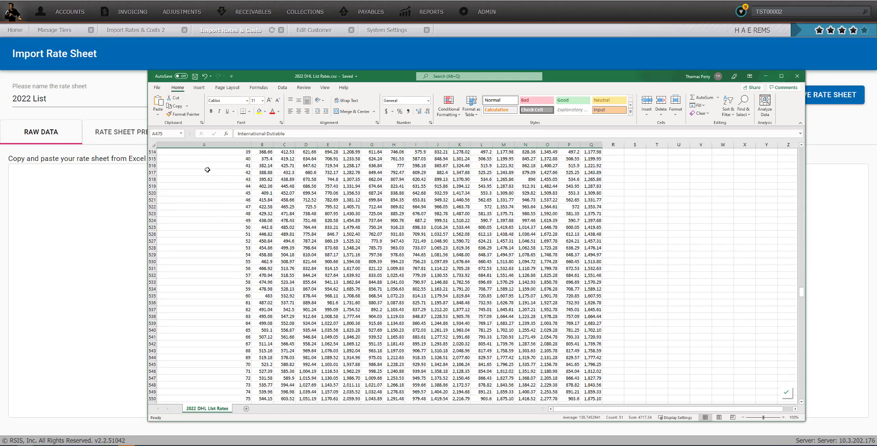
scroll(224, 224, "down", 6)
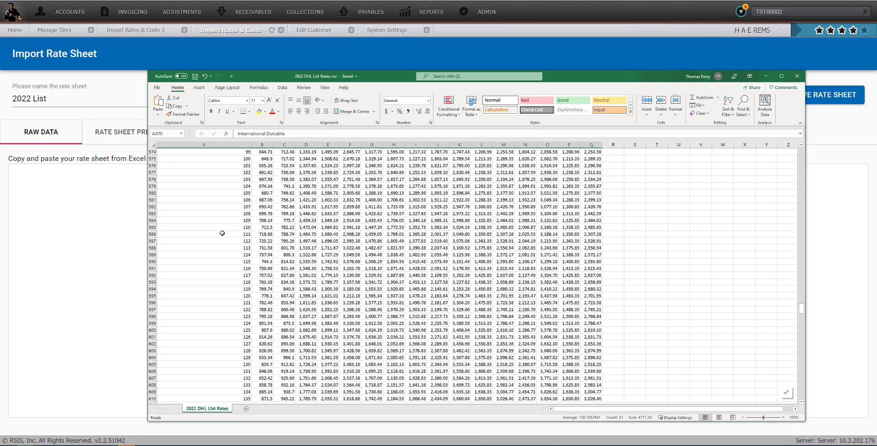
scroll(221, 227, "down", 11)
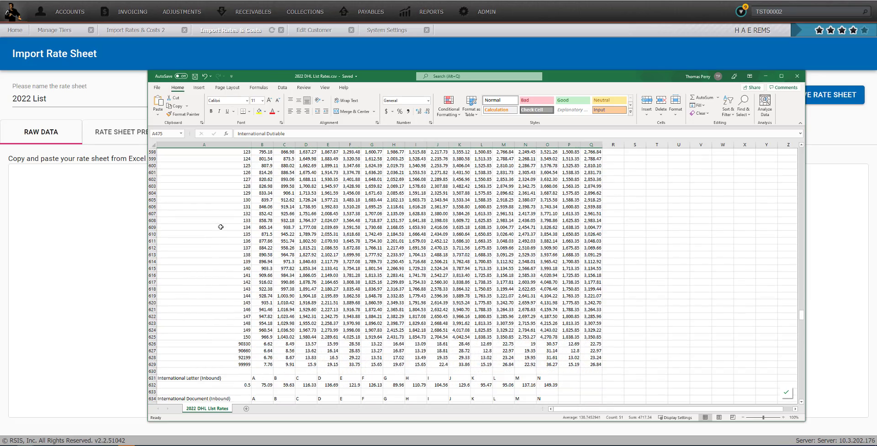
left_click_drag(242, 282, 239, 304)
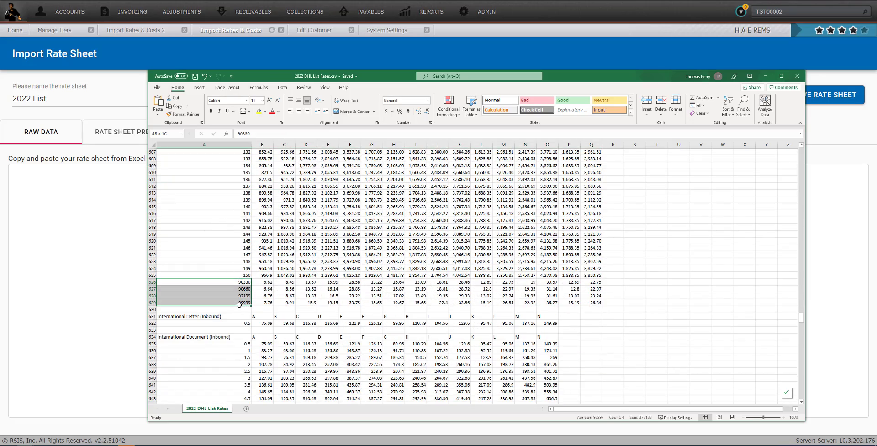
left_click(194, 283)
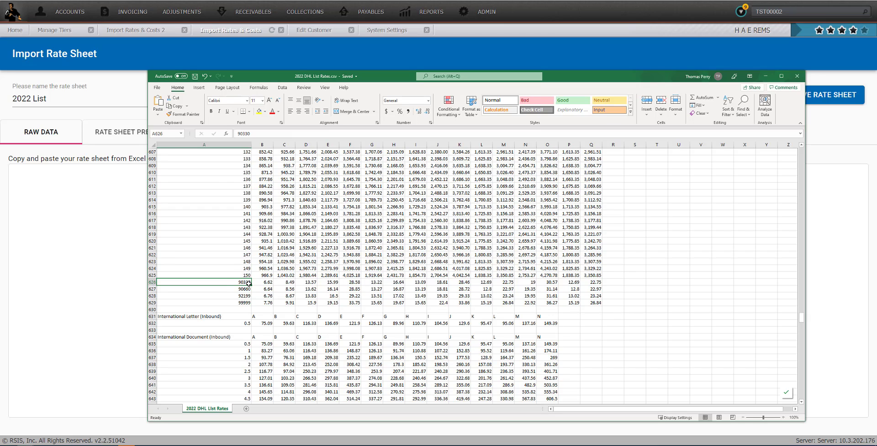
left_click_drag(266, 282, 596, 285)
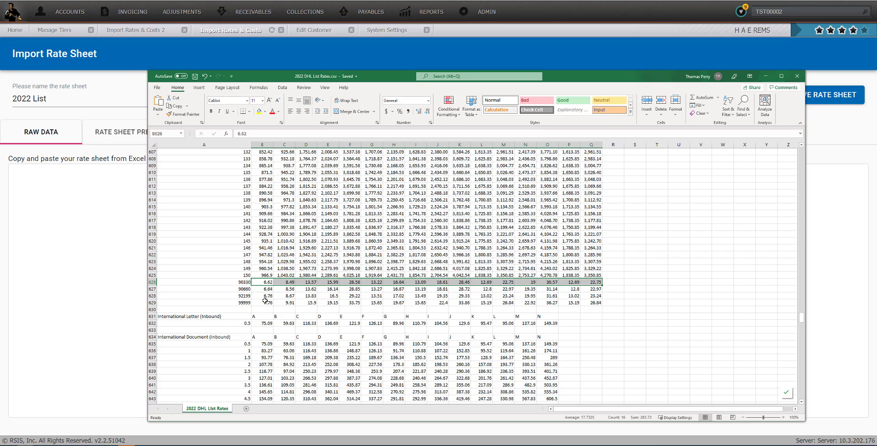
left_click(230, 282)
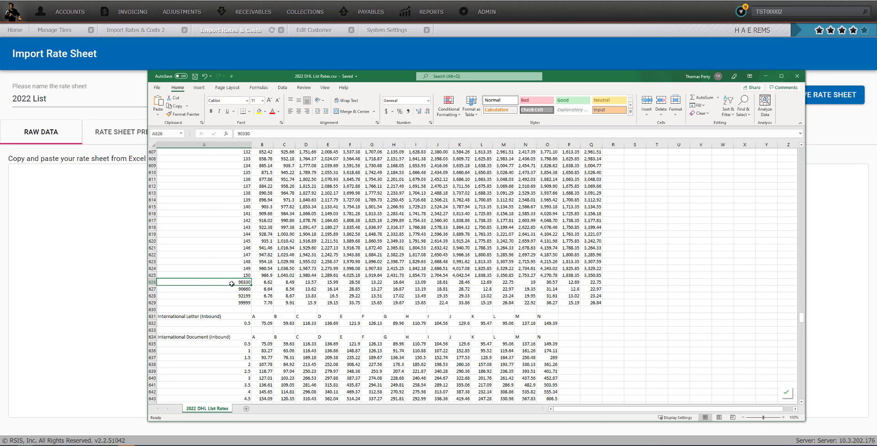
Examine the 90330, 90660, 92199 and 99999 multiplier codes in A626:A629 and the zone rates along the 99999 row.
left_click(257, 288)
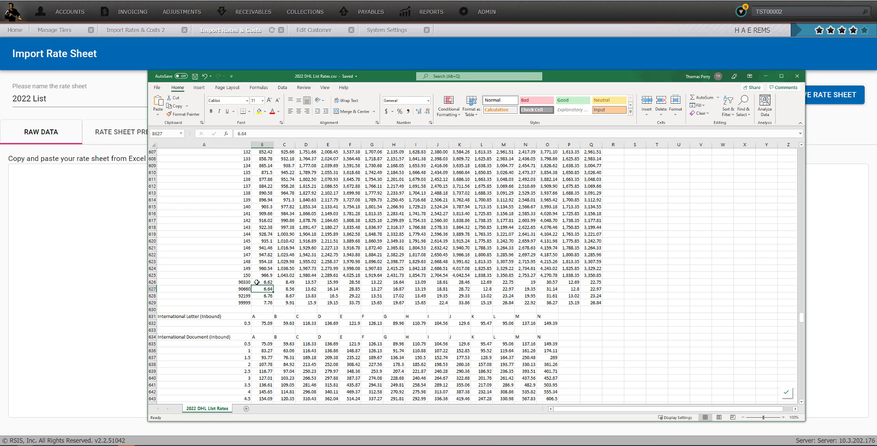
left_click(228, 288)
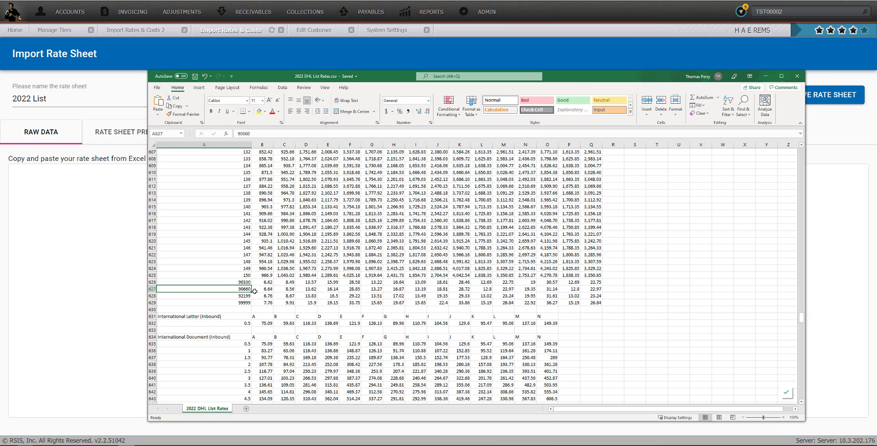
left_click(249, 297)
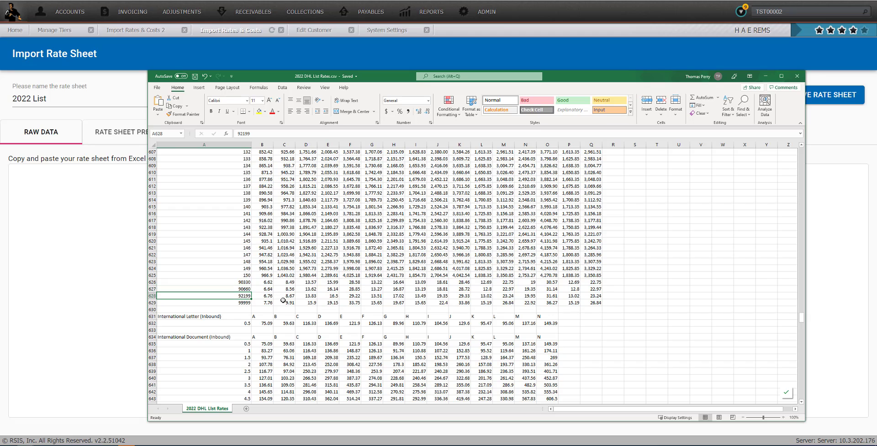
left_click(245, 302)
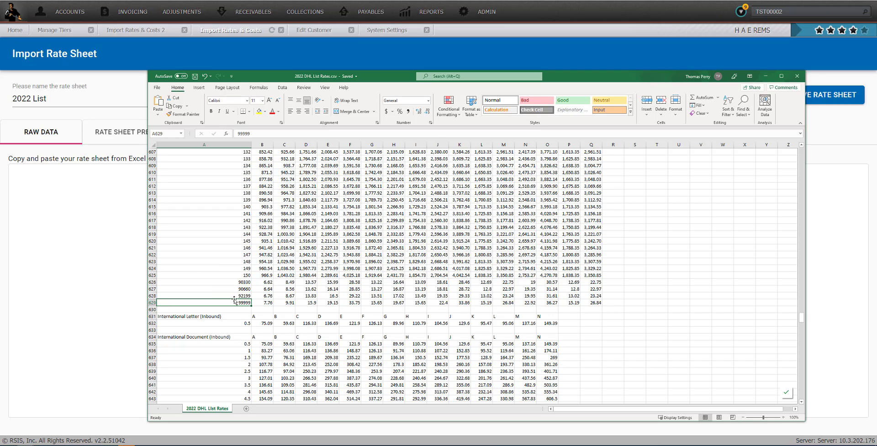
left_click_drag(228, 303, 581, 304)
left_click_drag(243, 282, 240, 295)
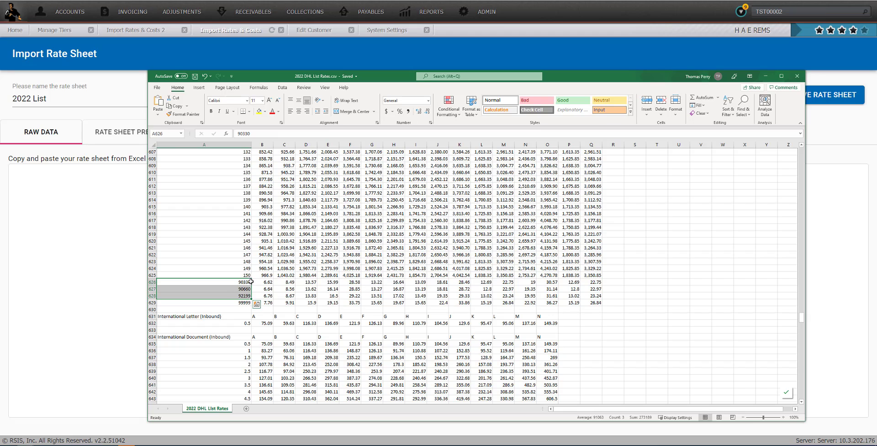
left_click(226, 283)
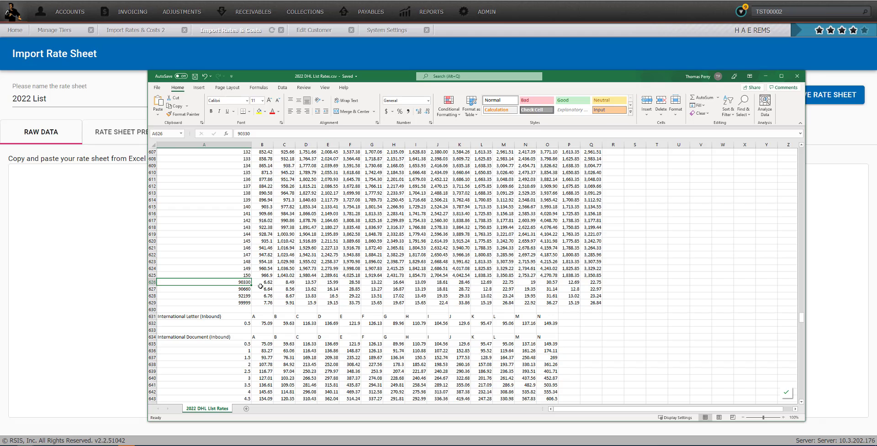
key("Down")
key("Down")
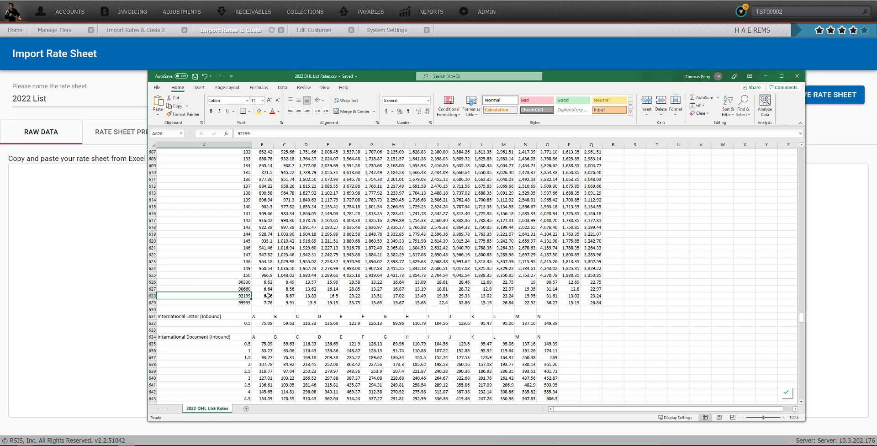
left_click(244, 303)
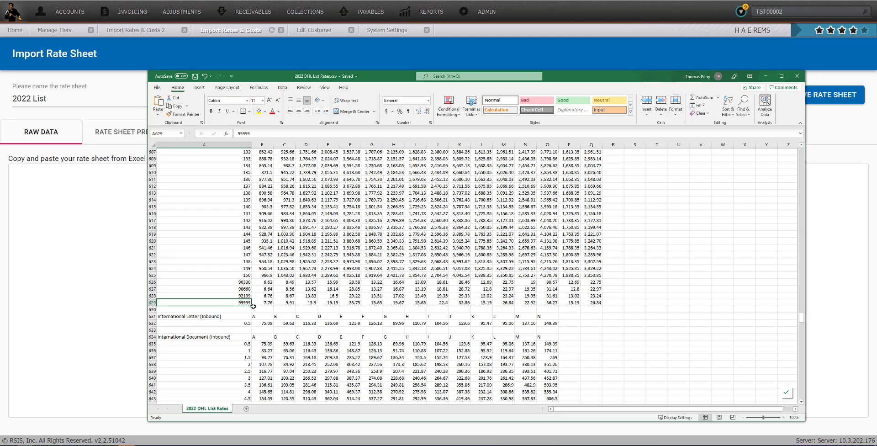
left_click(254, 303)
key("shift+Left")
key("ctrl+shift+Right")
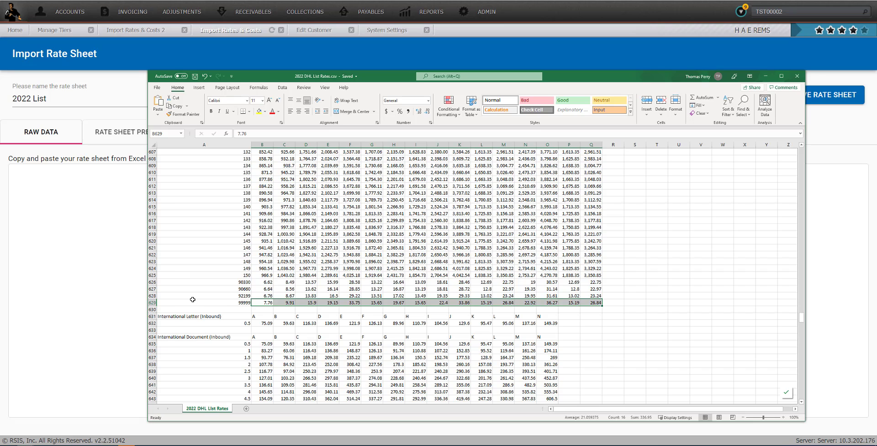
left_click(210, 302)
left_click_drag(236, 282, 237, 302)
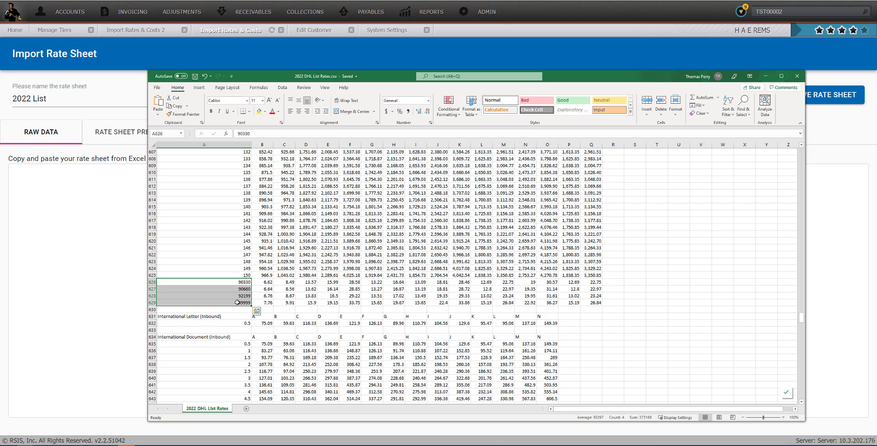
Copy the whole International Dutiable table, A475:Q629, from Excel into the Raw Data box of the Import Rate Sheet page.
scroll(434, 287, "up", 2)
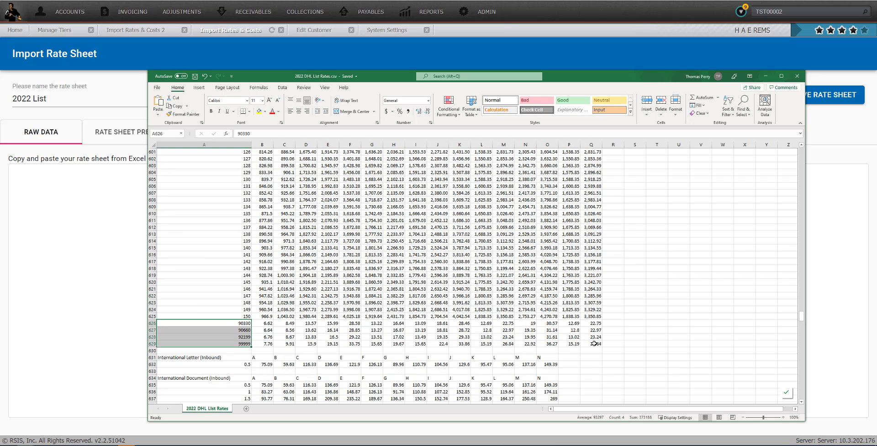
left_click_drag(594, 343, 192, 158)
key("ctrl+c")
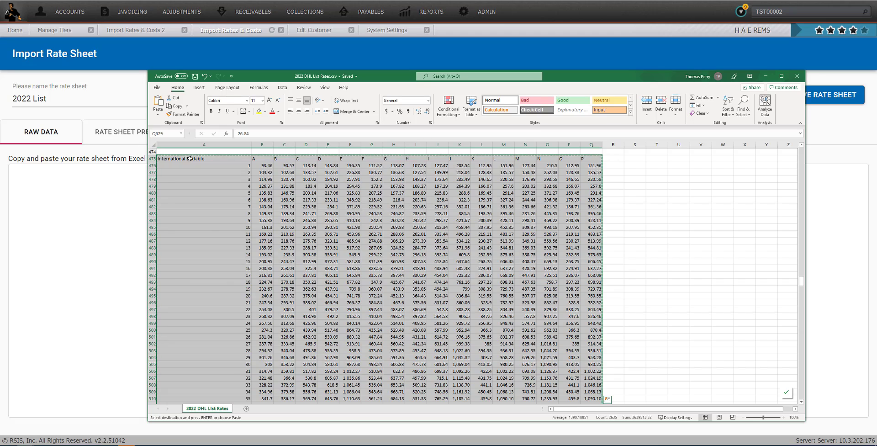
left_click(84, 192)
left_click(40, 135)
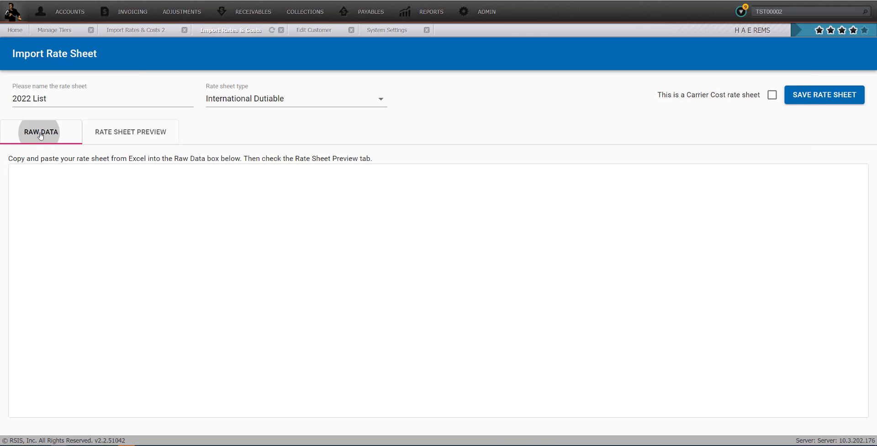
left_click(69, 183)
key("ctrl+v")
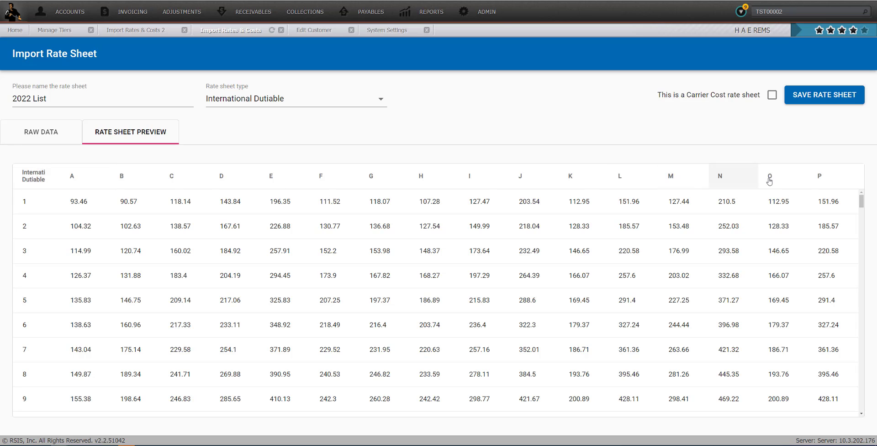
Review the rate sheet preview, checking the zone columns, the weight rows and the 90330 to 99999 rows at its end.
scroll(57, 255, "down", 20)
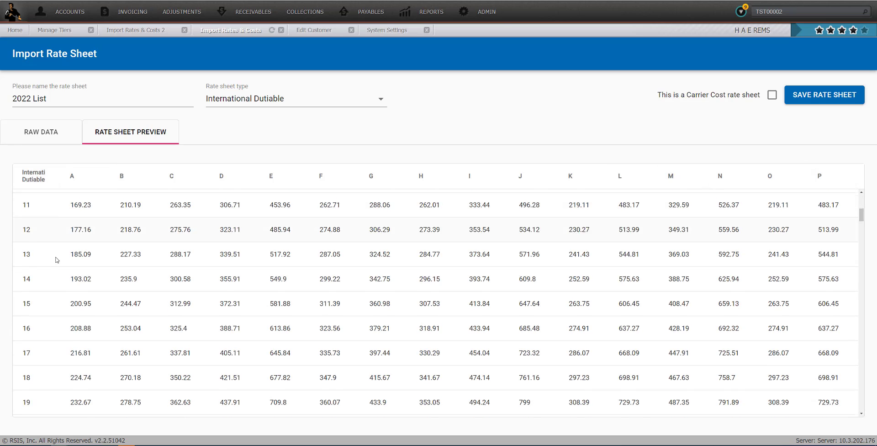
scroll(65, 327, "down", 20)
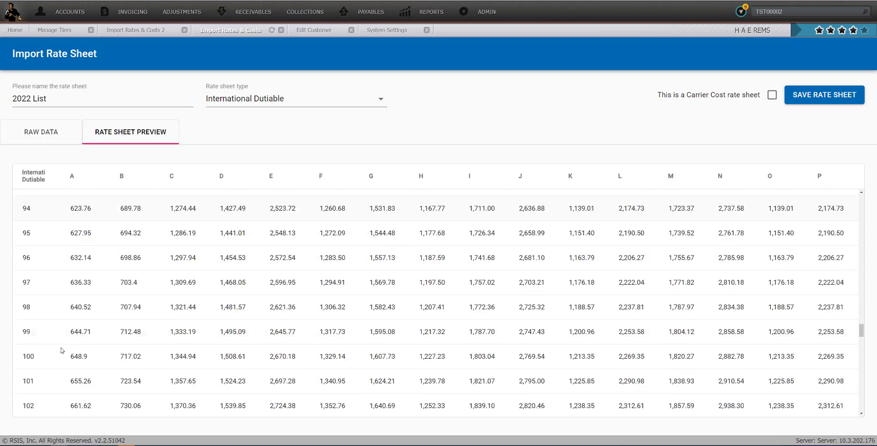
scroll(67, 364, "down", 7)
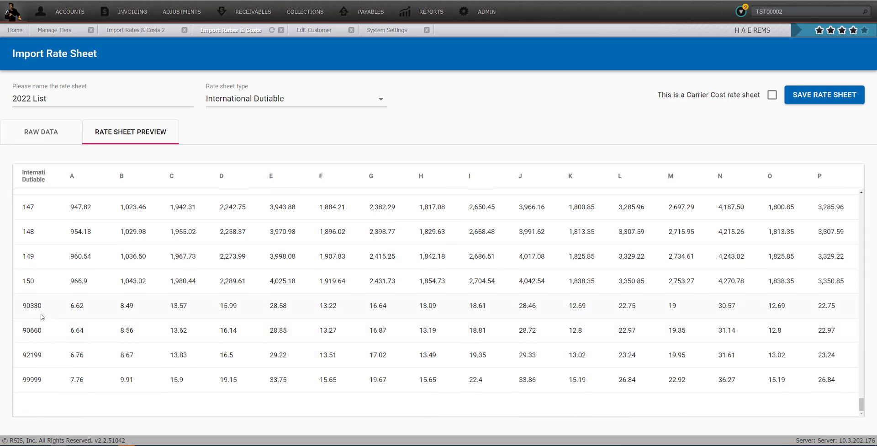
scroll(229, 320, "up", 15)
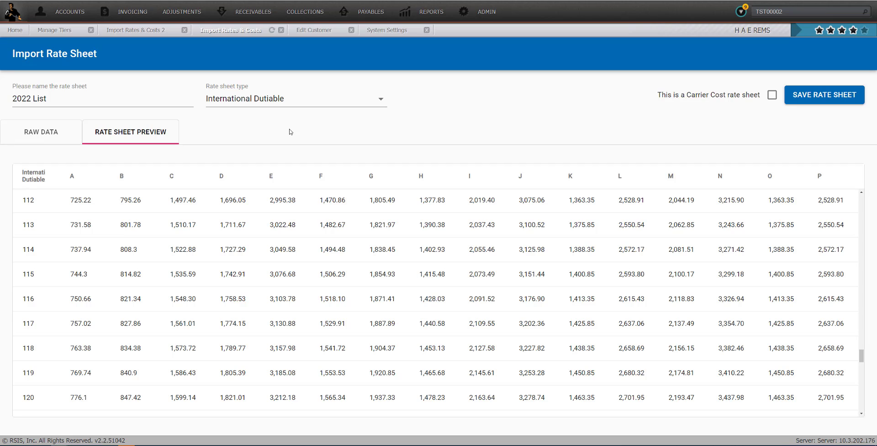
Rename the rate sheet as "2022 List v2".
left_click(64, 100)
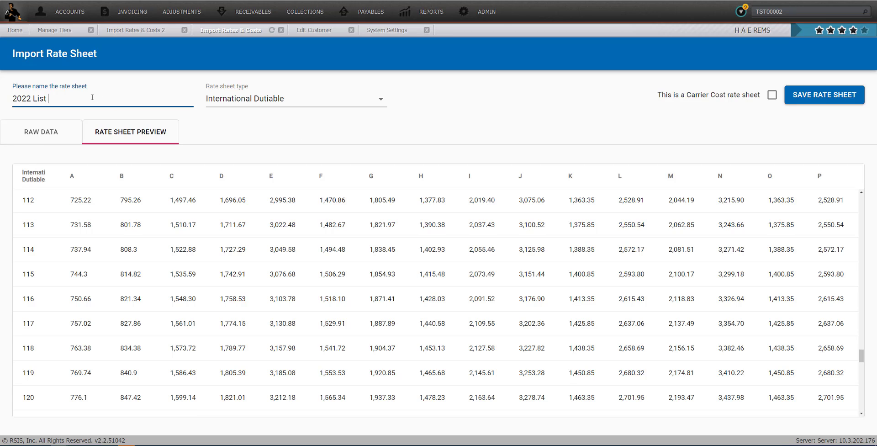
type("v2")
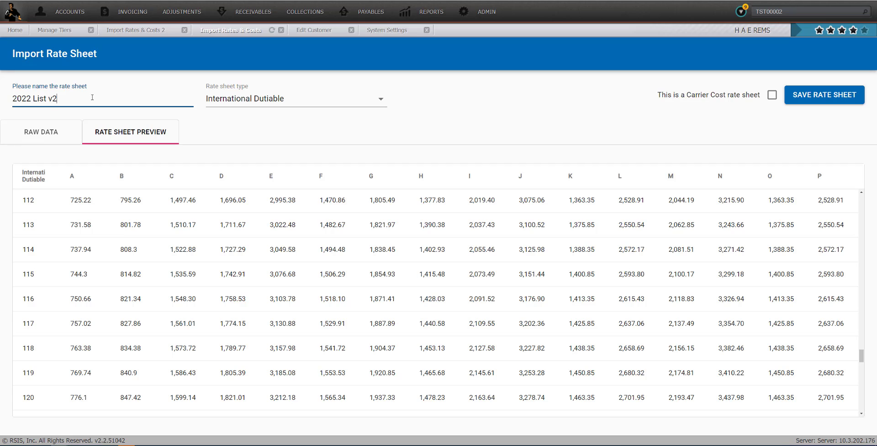